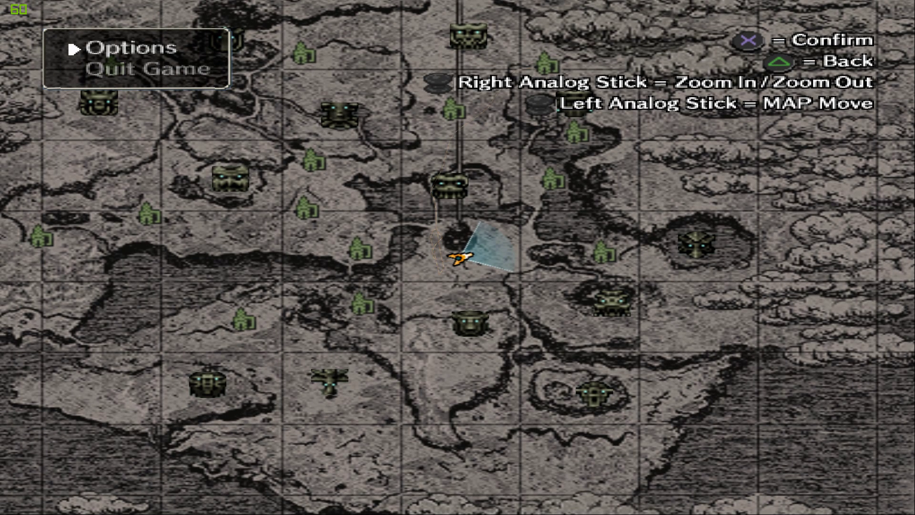
# - Switch to PCSX2 and check which GS plugin versions the plugin selector offers
pyautogui.hotkey('alt', 'Tab')
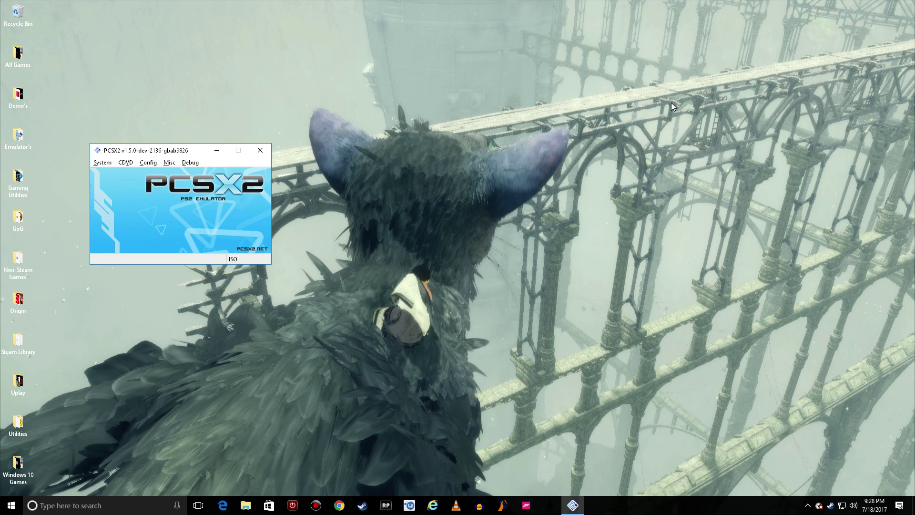
pyautogui.click(148, 163)
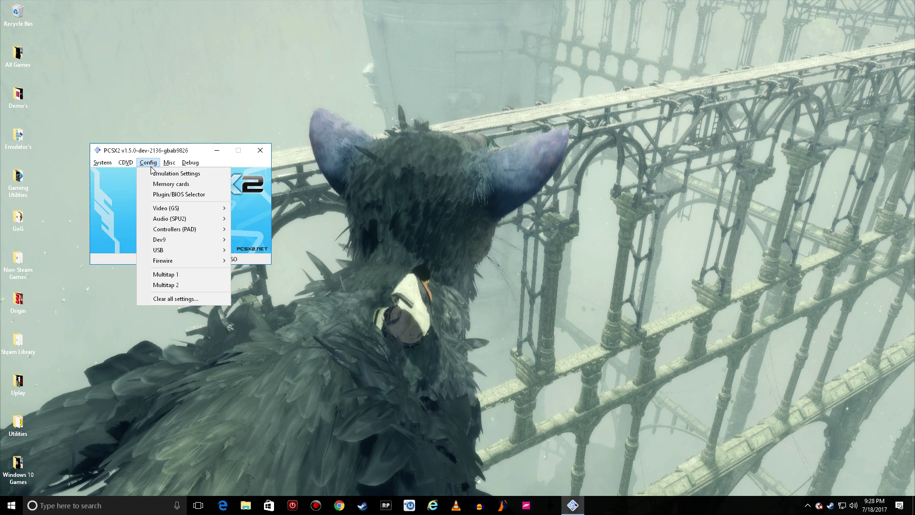
pyautogui.click(188, 194)
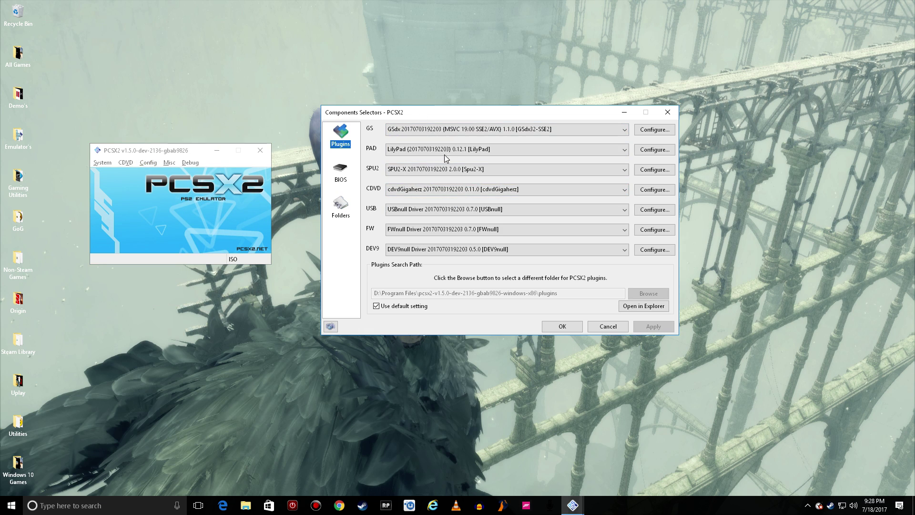
pyautogui.click(479, 130)
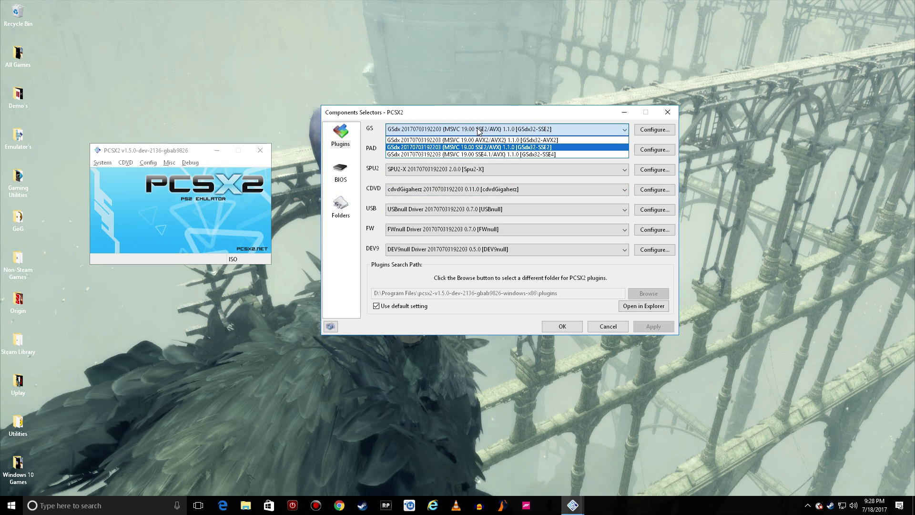
pyautogui.click(419, 131)
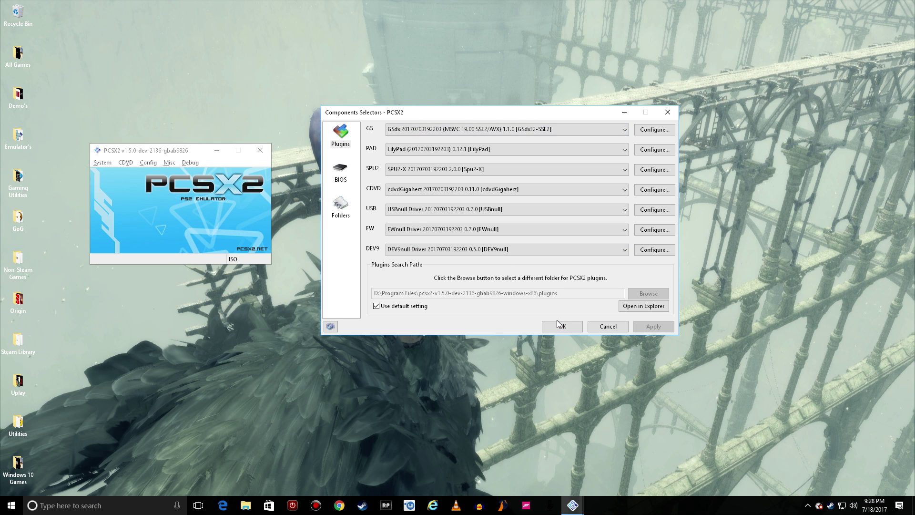
pyautogui.click(562, 333)
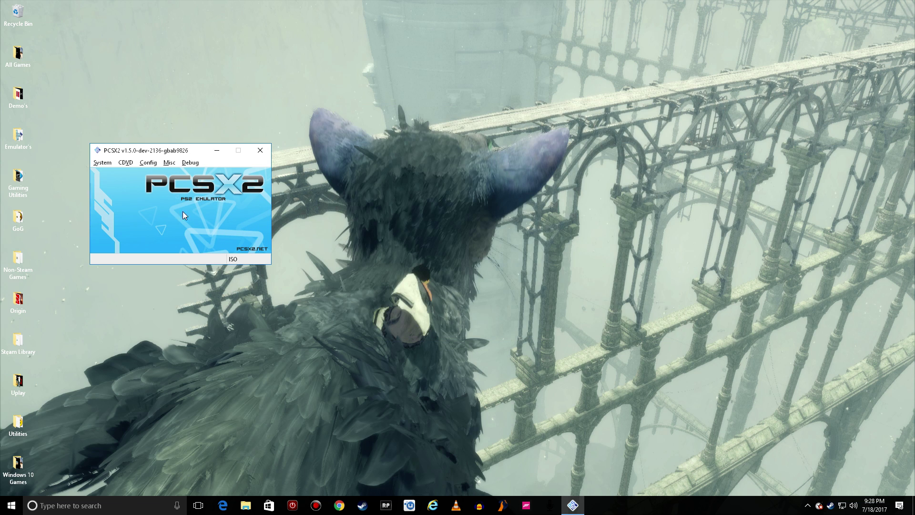
# - Review the emulation settings for EE/IOP, VUs, GS, GS Window and Speedhacks
pyautogui.click(151, 166)
pyautogui.click(155, 175)
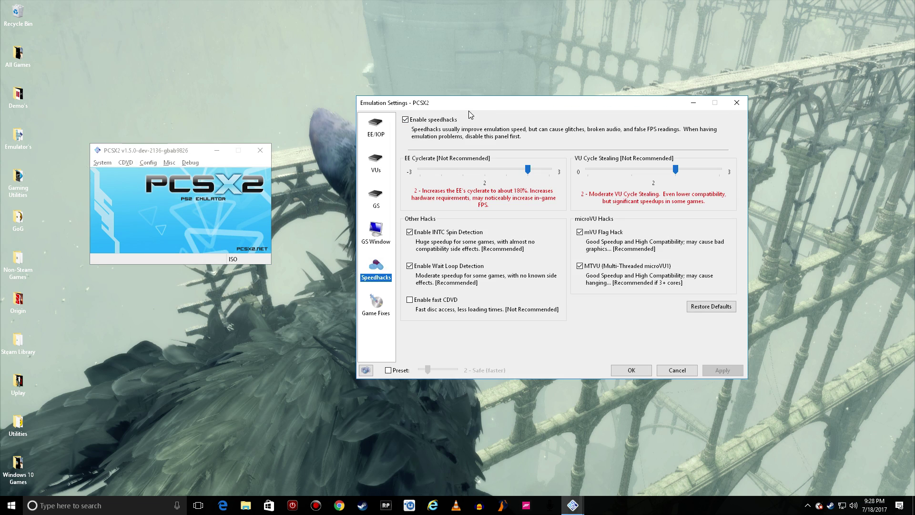
pyautogui.click(387, 124)
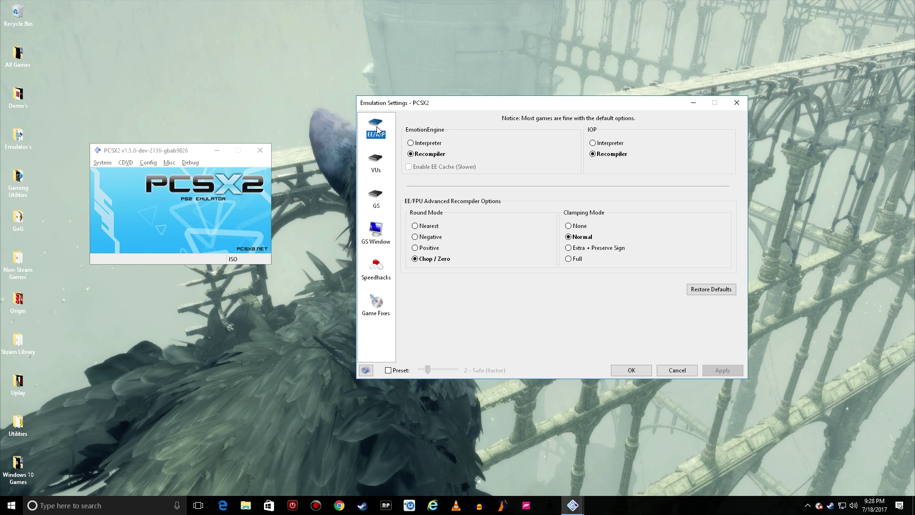
pyautogui.click(372, 159)
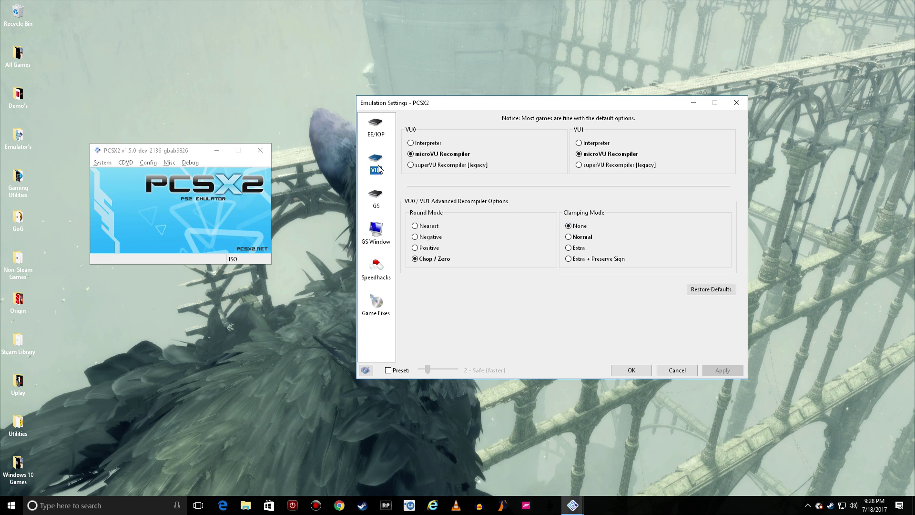
pyautogui.click(375, 208)
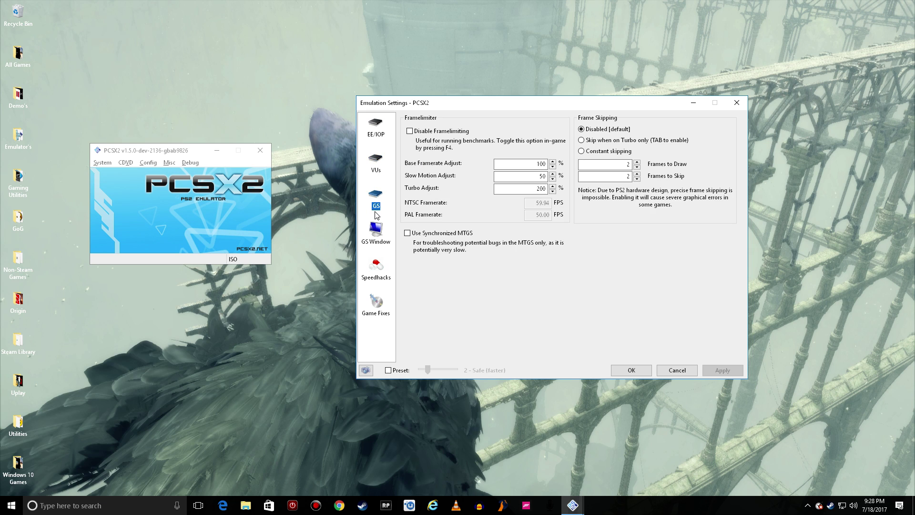
pyautogui.click(376, 230)
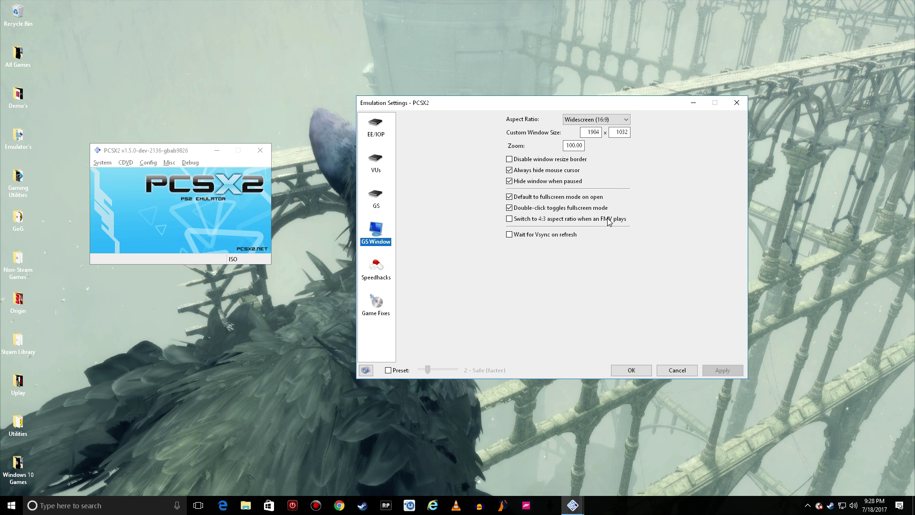
pyautogui.click(377, 270)
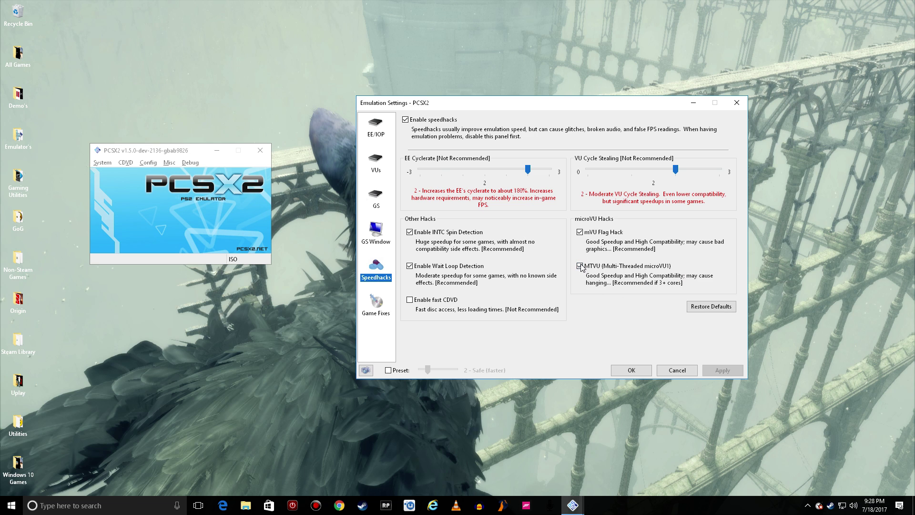
pyautogui.click(632, 370)
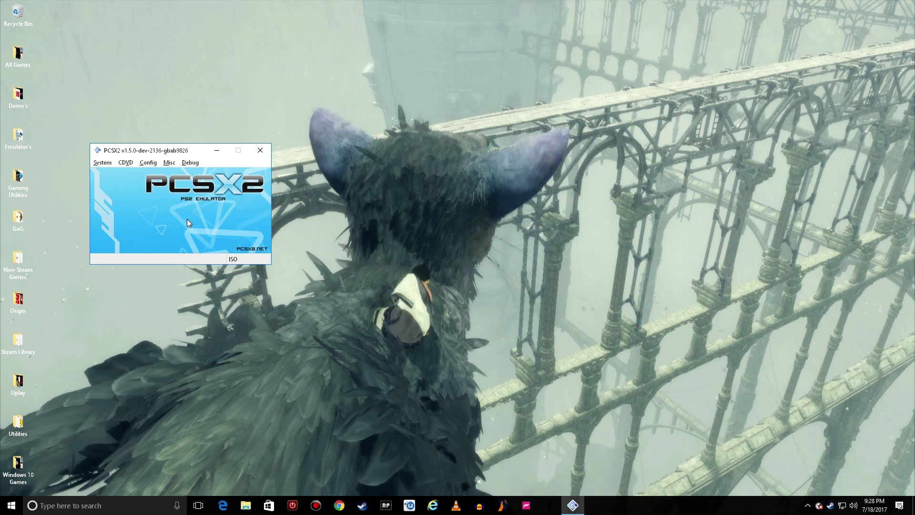
# - Choose Direct3D 11 (Hardware) as the renderer in the GSdx video plugin settings
pyautogui.click(148, 163)
pyautogui.moveTo(172, 208)
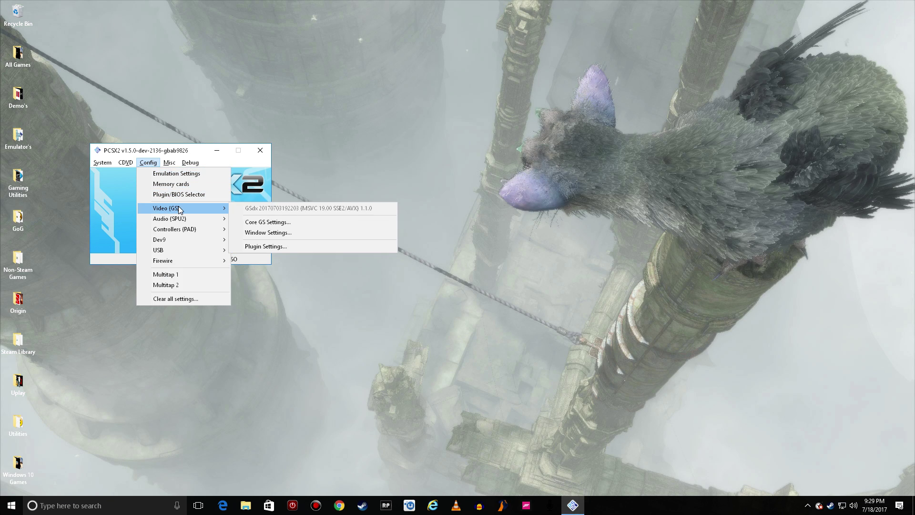
pyautogui.click(265, 246)
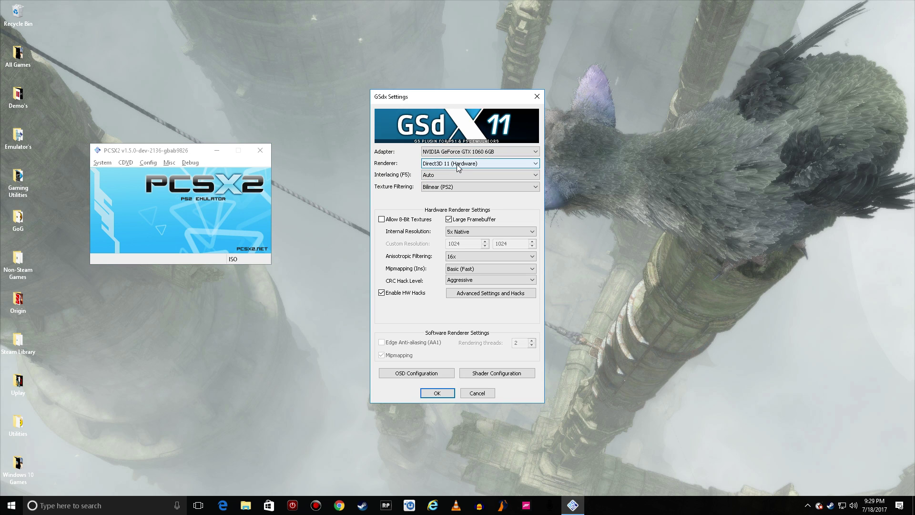
pyautogui.click(458, 165)
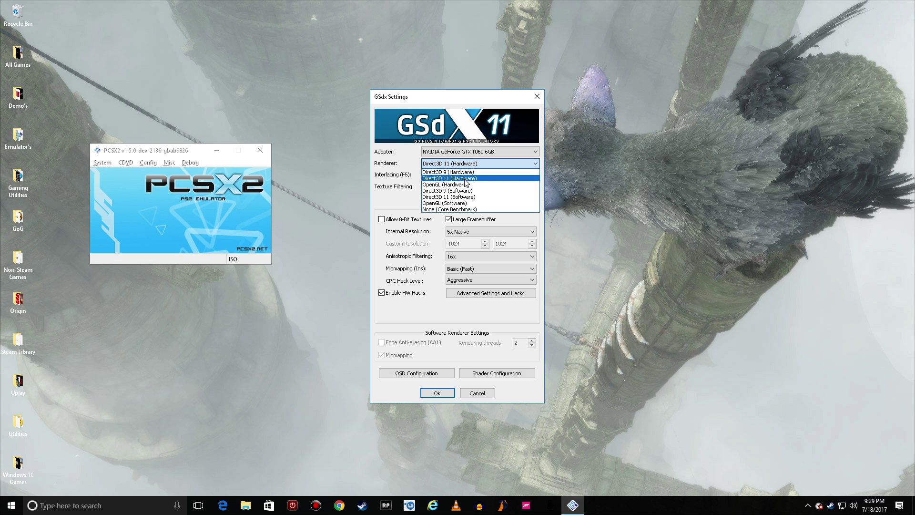
pyautogui.click(465, 179)
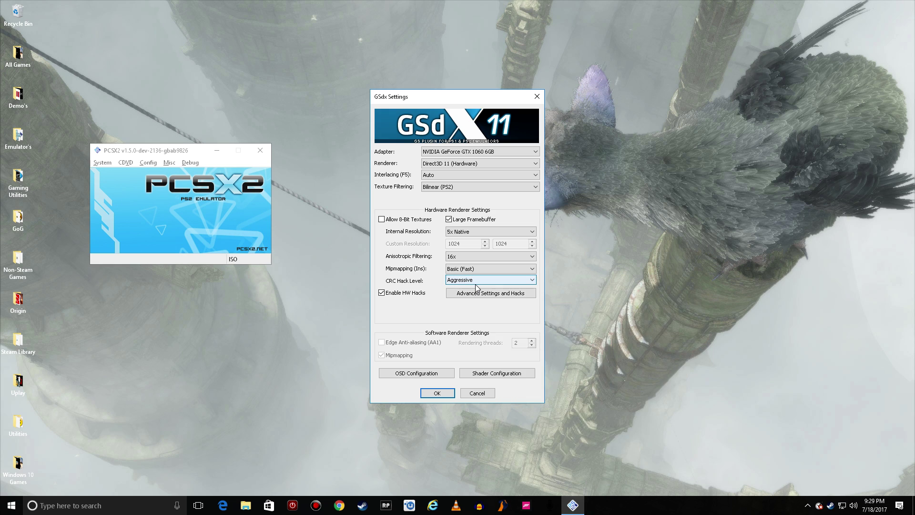
# - Set the half-pixel offset to Normal (Vertex) in the advanced GSdx settings and hacks
pyautogui.click(484, 294)
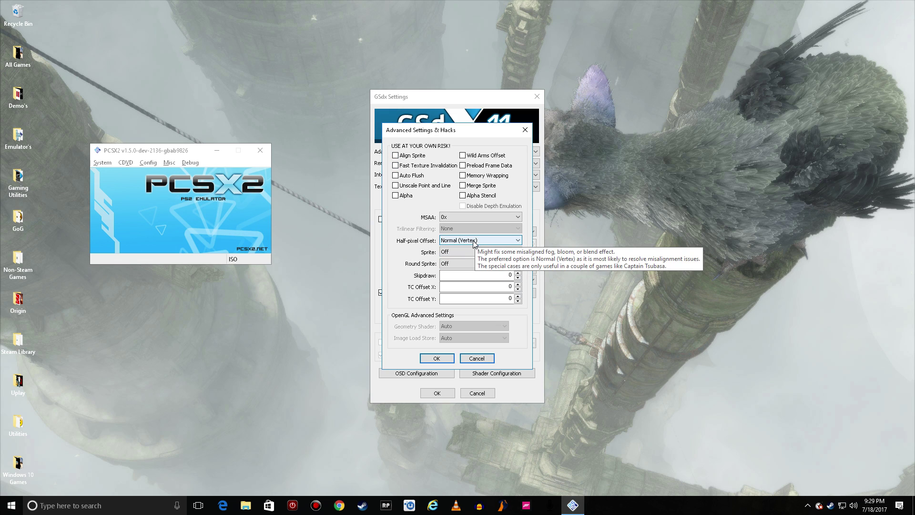
pyautogui.click(471, 245)
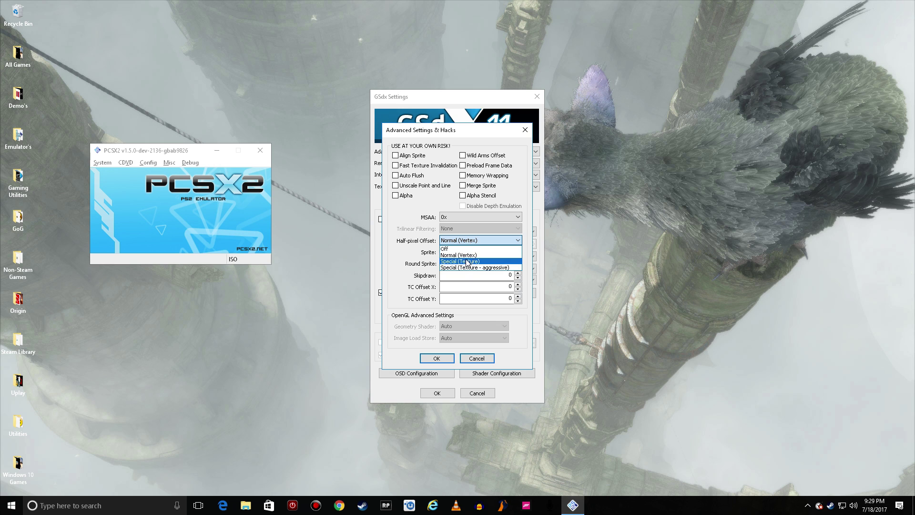
pyautogui.click(466, 257)
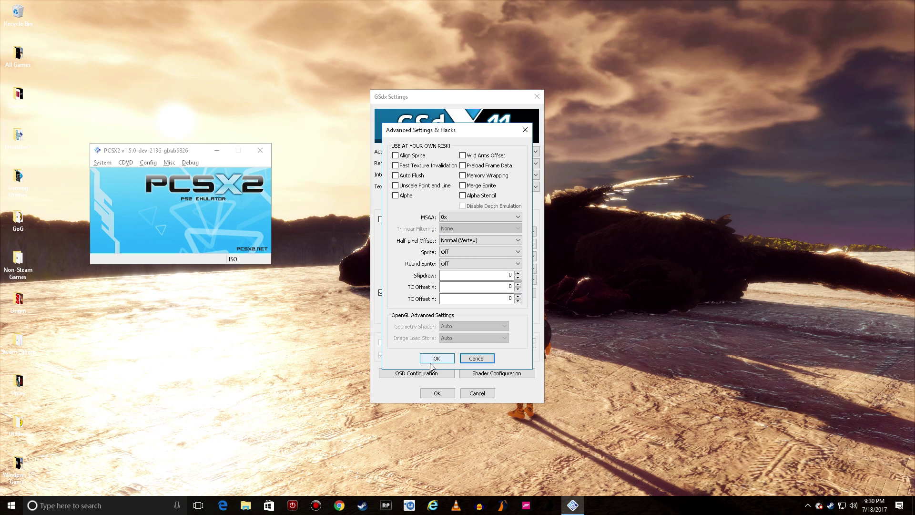
pyautogui.click(432, 362)
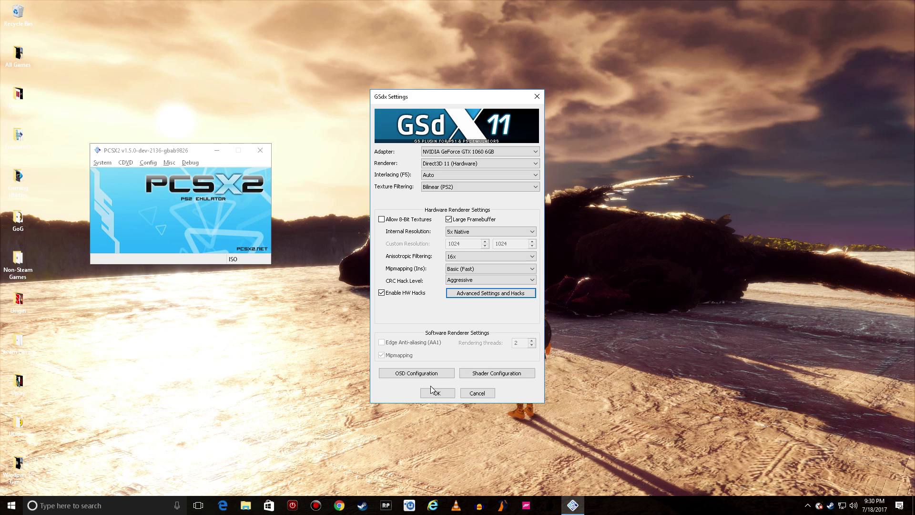
# - Review the shader configuration and accept the GSdx plugin settings
pyautogui.click(488, 374)
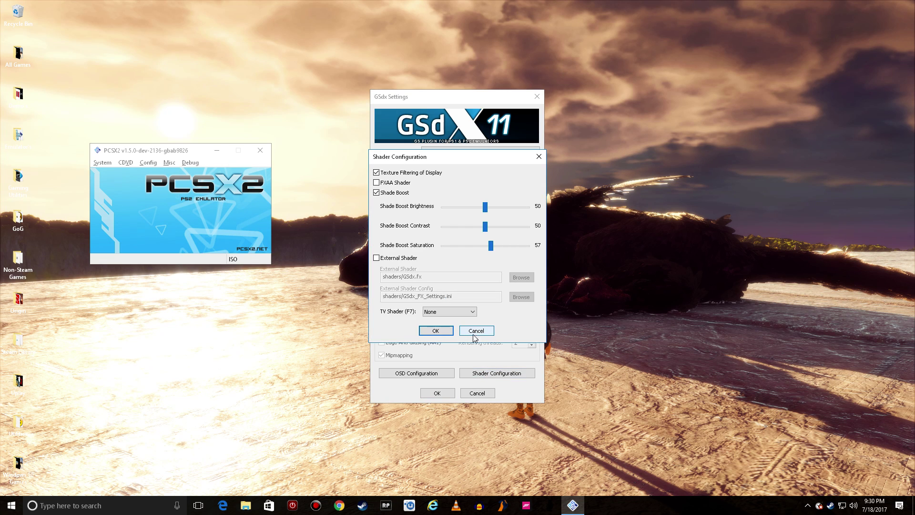
pyautogui.click(438, 332)
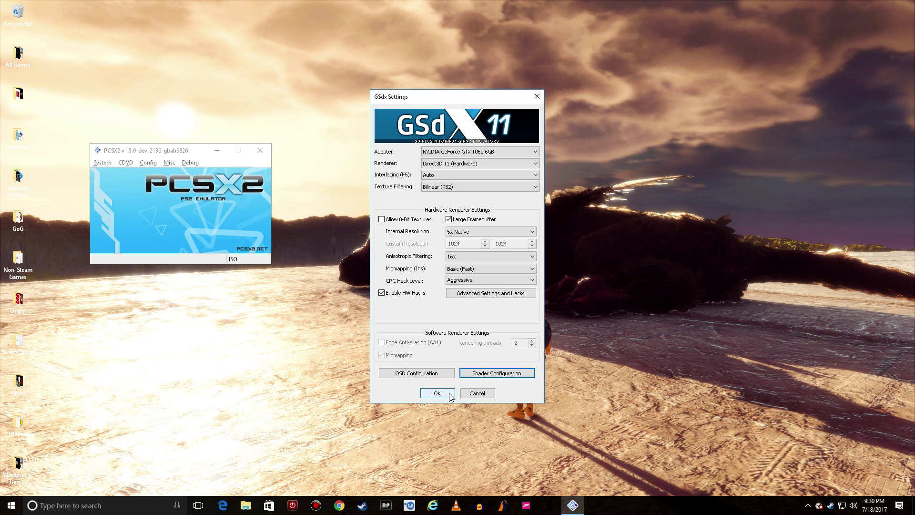
pyautogui.click(448, 392)
pyautogui.click(441, 395)
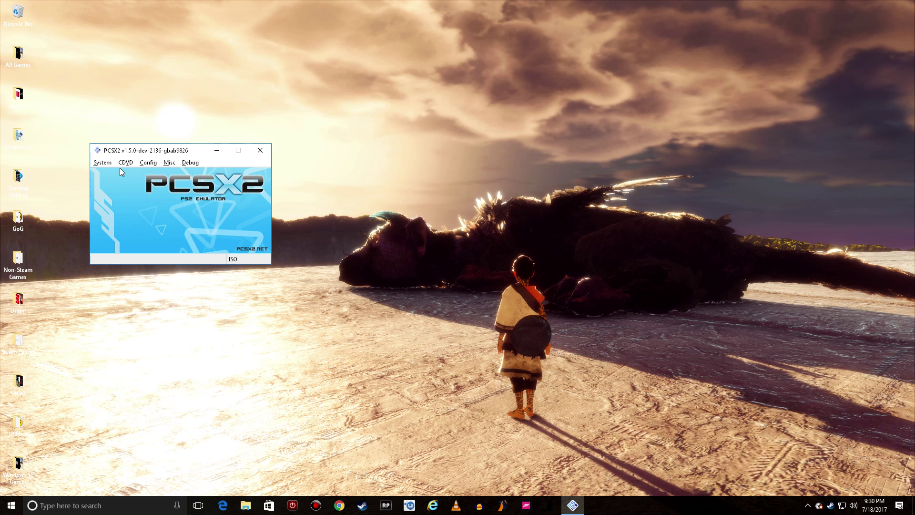
# - Resume the paused game in full screen and return from its map menu to gameplay
pyautogui.click(149, 163)
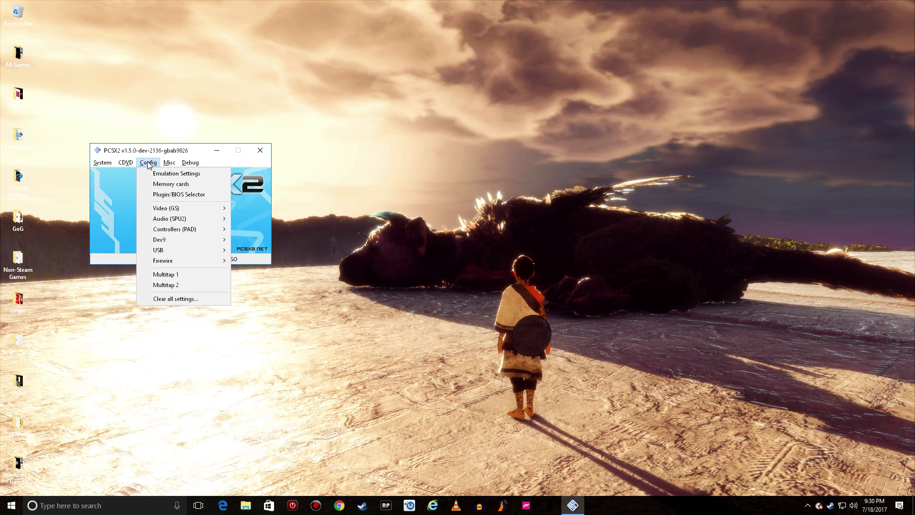
pyautogui.moveTo(103, 163)
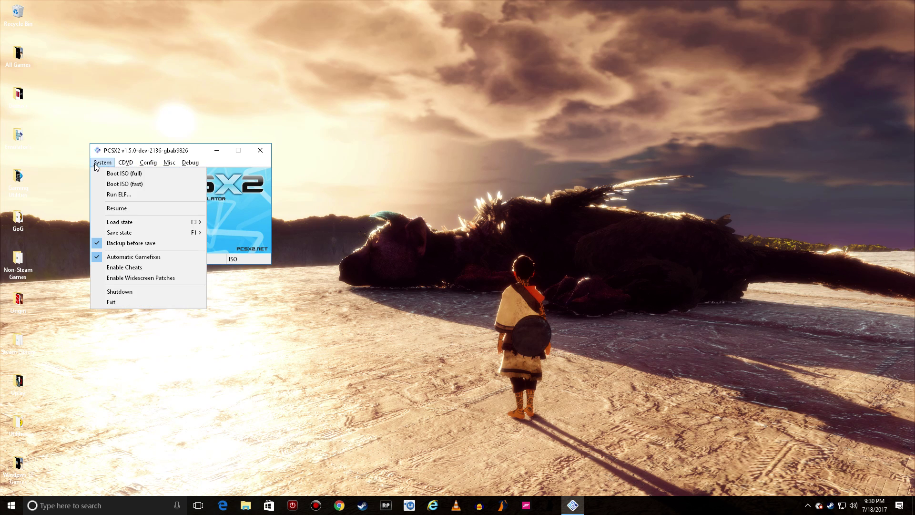
pyautogui.click(117, 209)
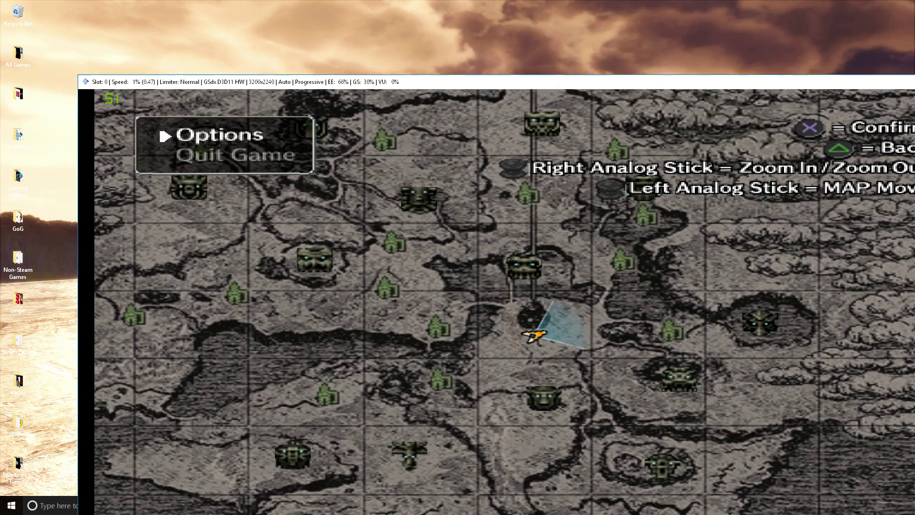
pyautogui.hotkey('alt', 'Return')
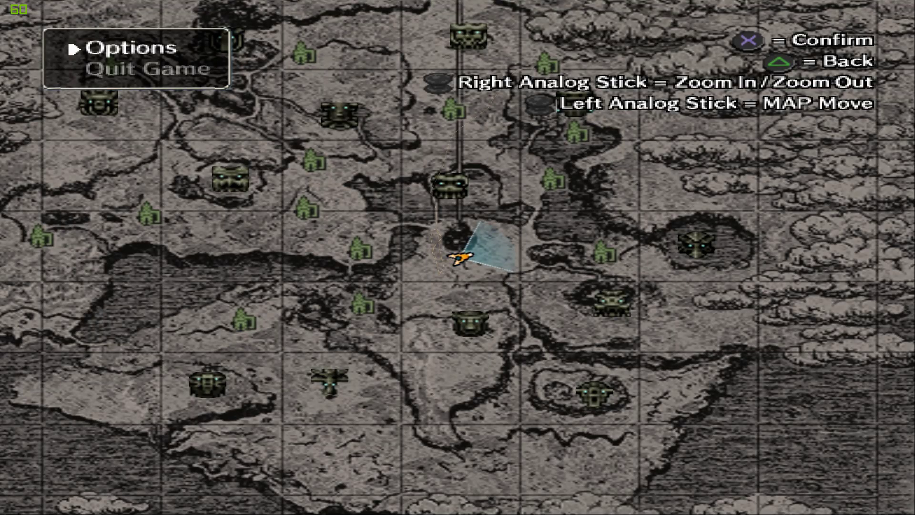
pyautogui.press('Return')
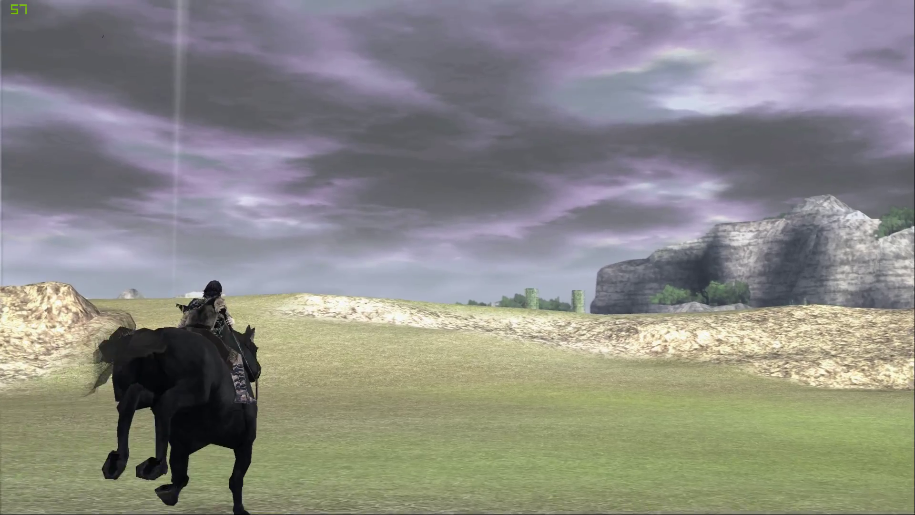
# - Open the GeForce Experience overlay to stop and save the gameplay recording
pyautogui.hotkey('alt', 'z')
pyautogui.hotkey('alt', 'F9')
pyautogui.click(454, 172)
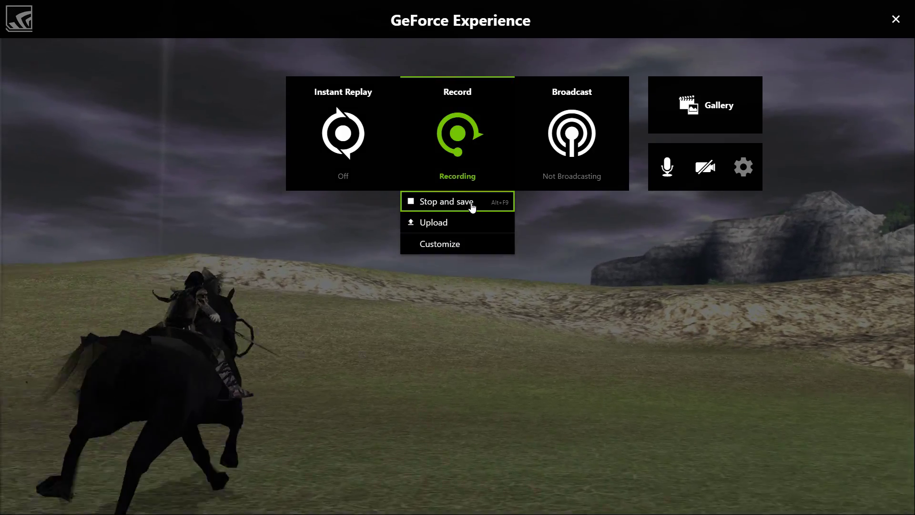